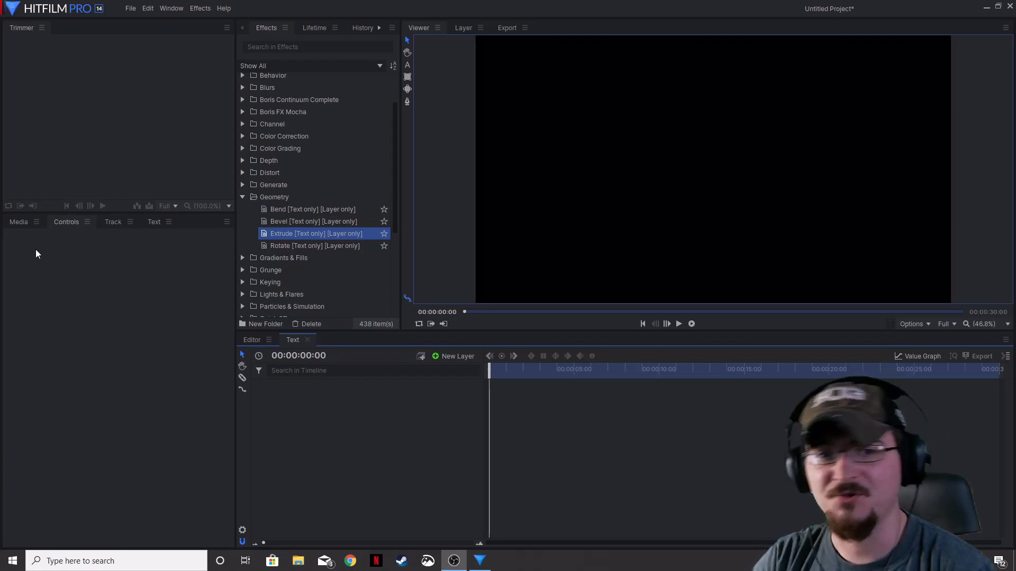
Show the project Media panel listing the Text composition
click(19, 222)
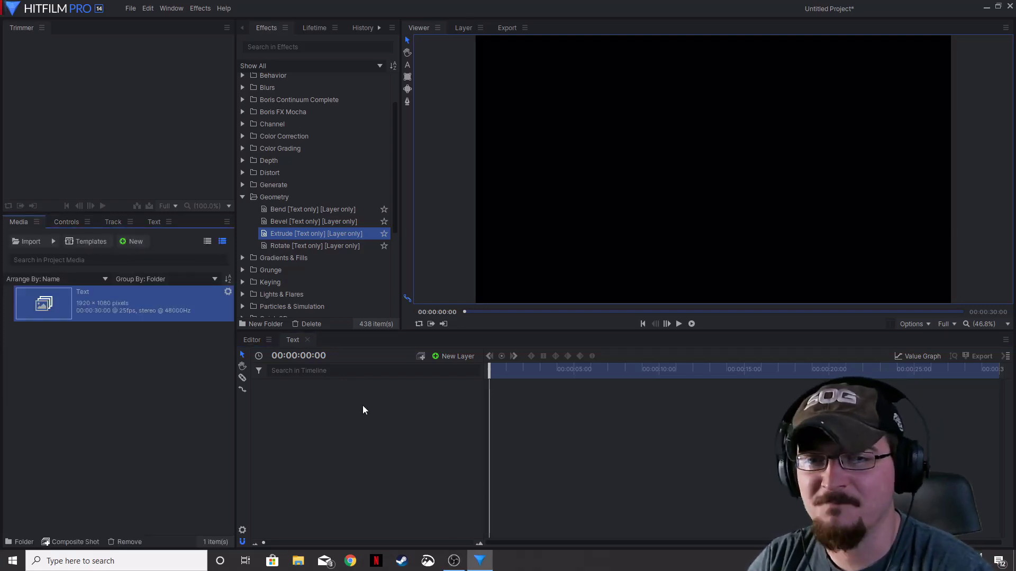
Add a new text layer and set its font size to 50
click(457, 356)
click(456, 381)
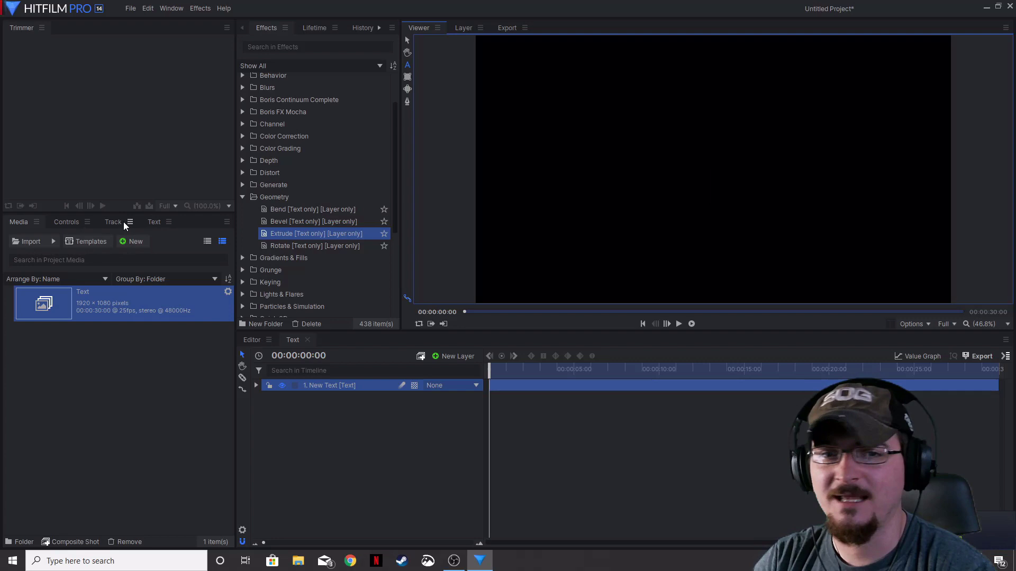
click(153, 224)
click(61, 280)
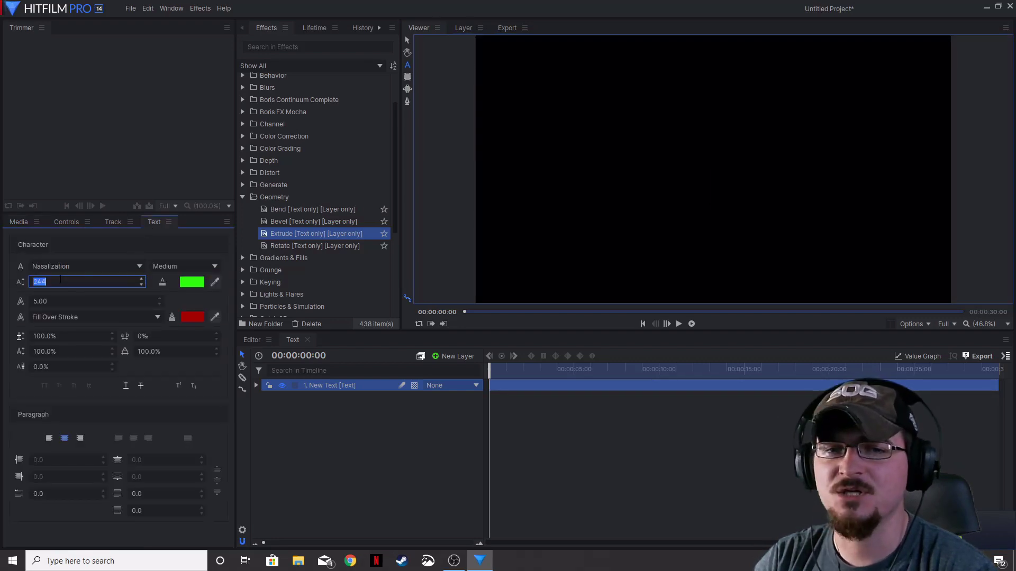
text(50)
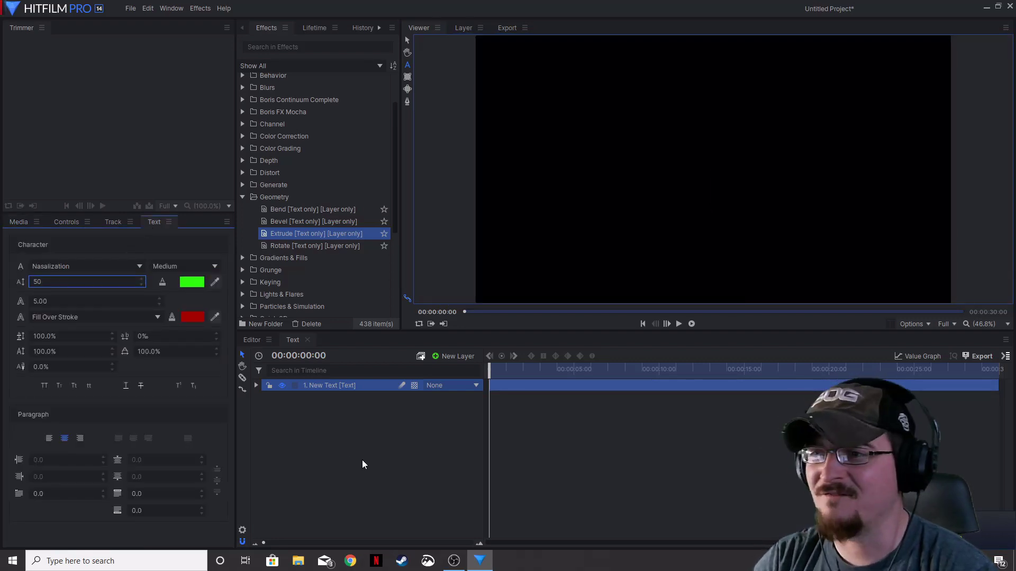
key(Return)
Type 'DON'T FORGET TO' with 'SUBSCRIBE' on the line below
text(DON')
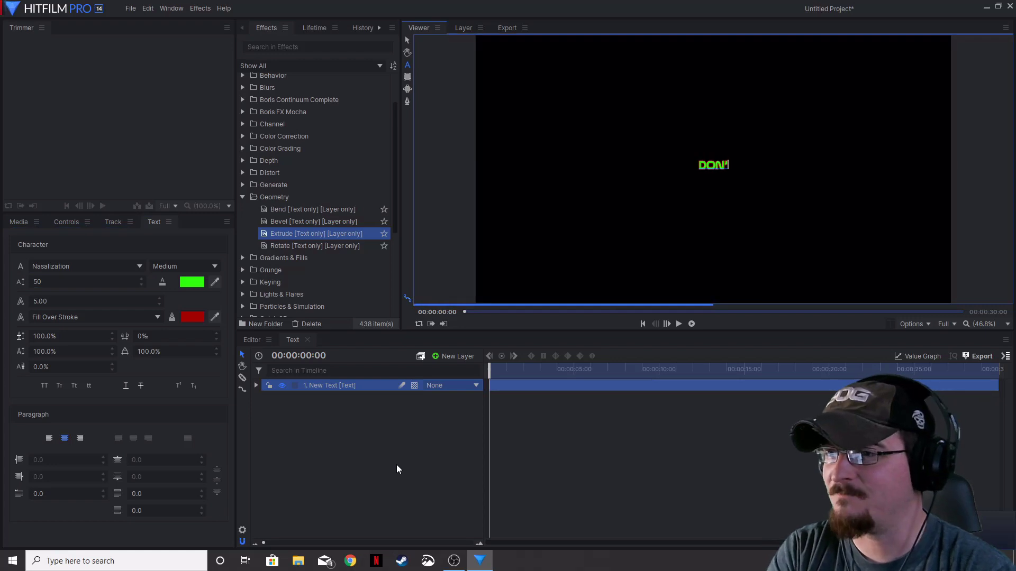
text(T FORGET TO)
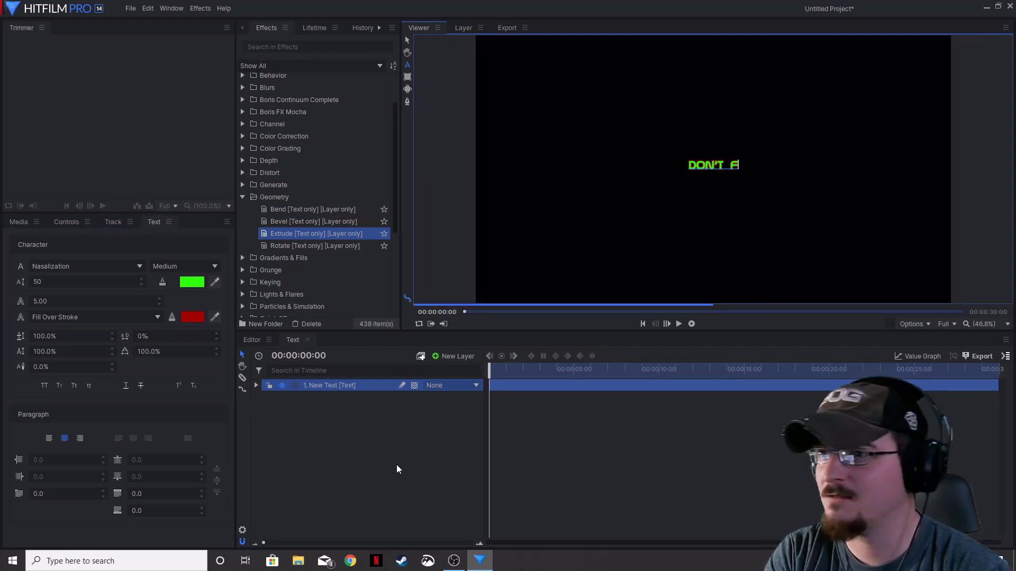
key(Return)
text(SU)
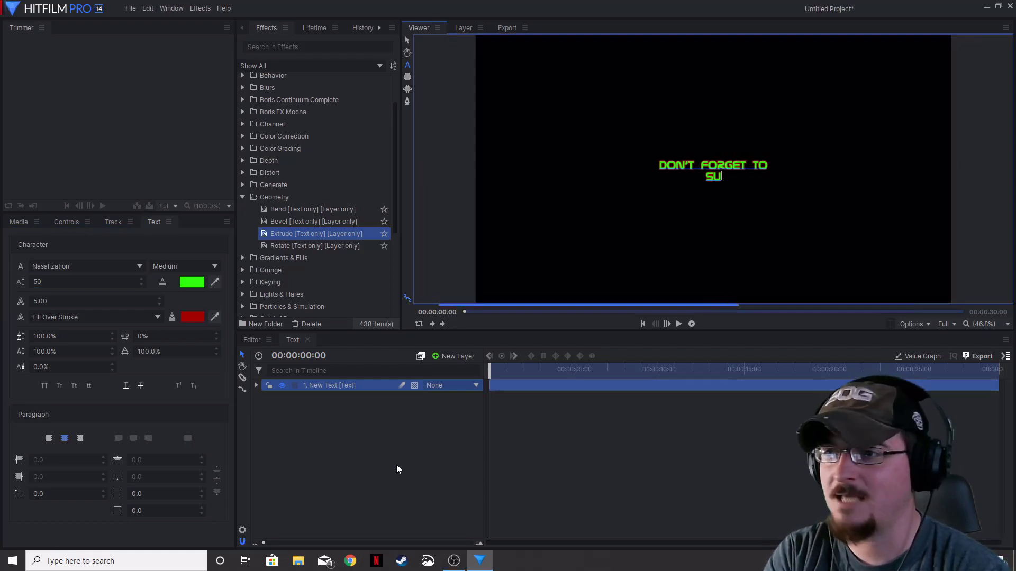
text(BSCRIBE)
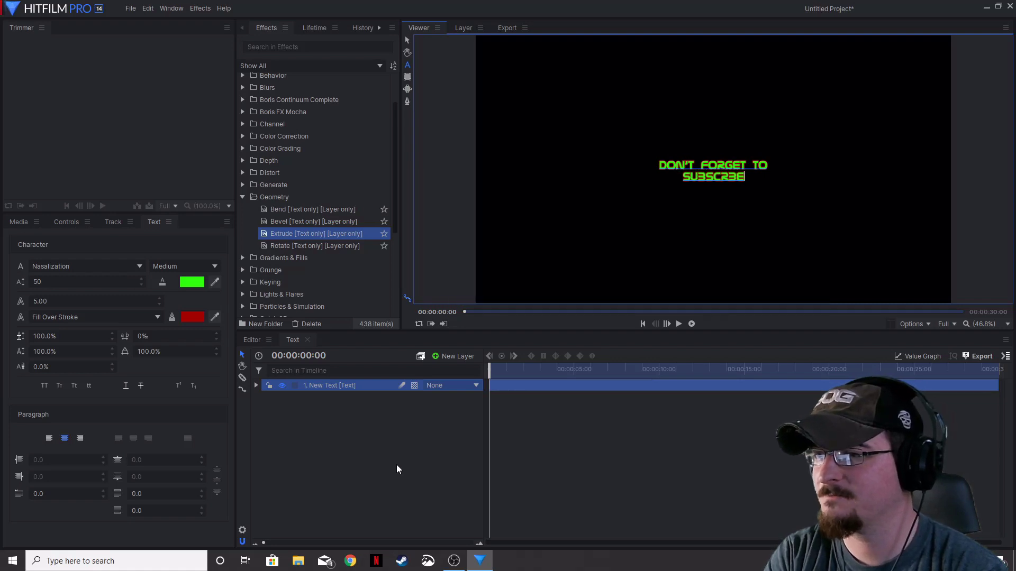
key(BackSpace)
key(BackSpace)
text(BE)
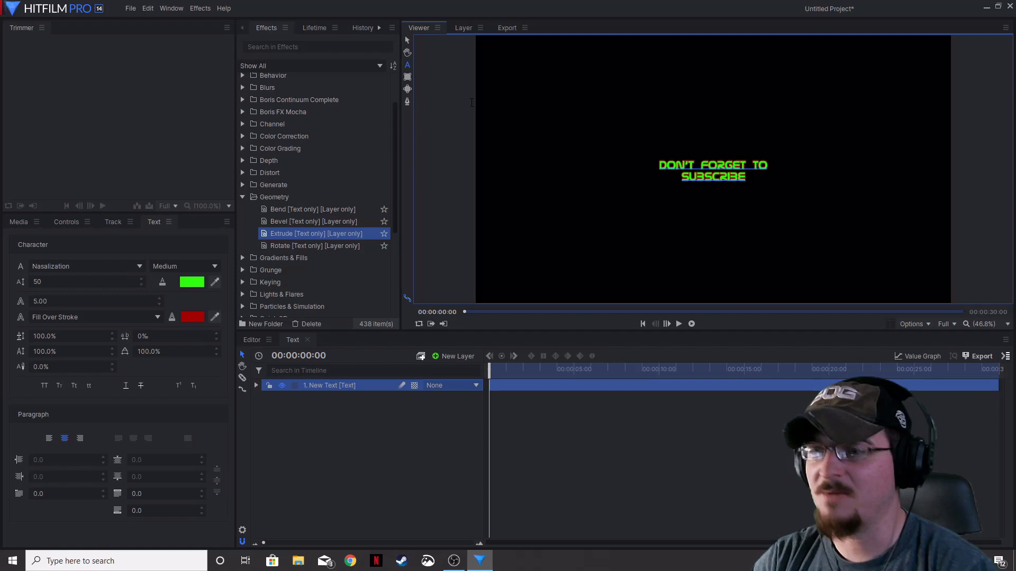
Select all the text and raise its font size to 133
key(ctrl+a)
click(85, 282)
text(98)
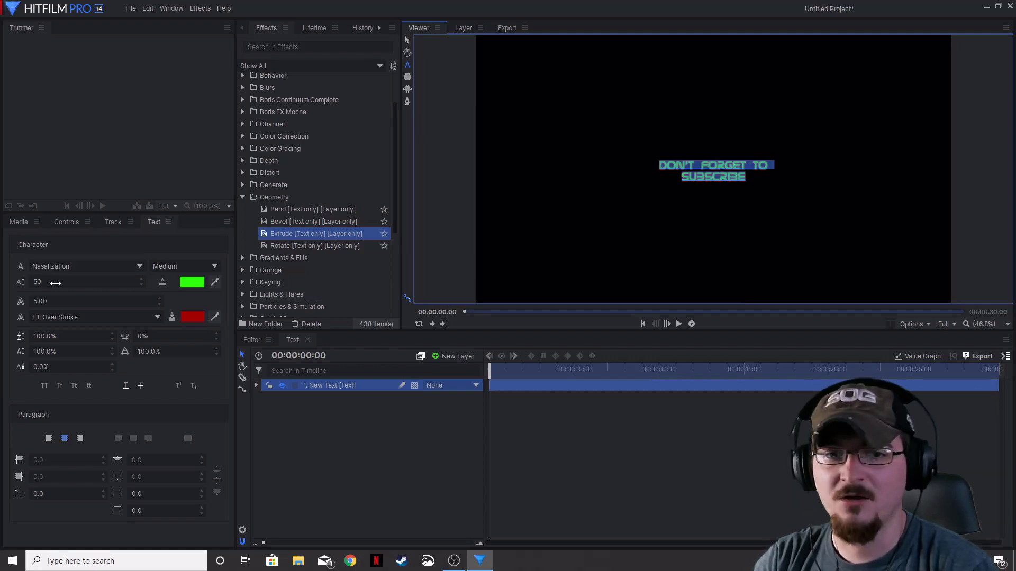
key(Return)
key(Up)
key(Up)
key(Up)
key(Up)
key(Up)
key(Up)
key(Up)
key(Up)
key(Up)
key(Up)
key(Up)
key(Up)
key(Up)
key(Up)
key(Up)
key(Up)
key(Up)
key(Up)
key(Up)
key(Up)
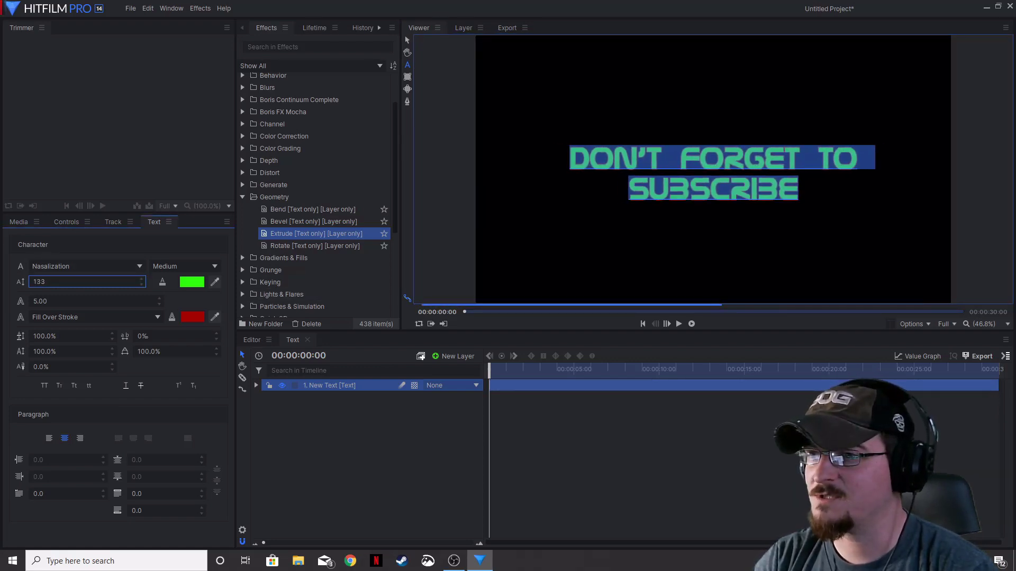
Enlarge just the word SUBSCRIBE to size 253
click(710, 188)
double_click(709, 188)
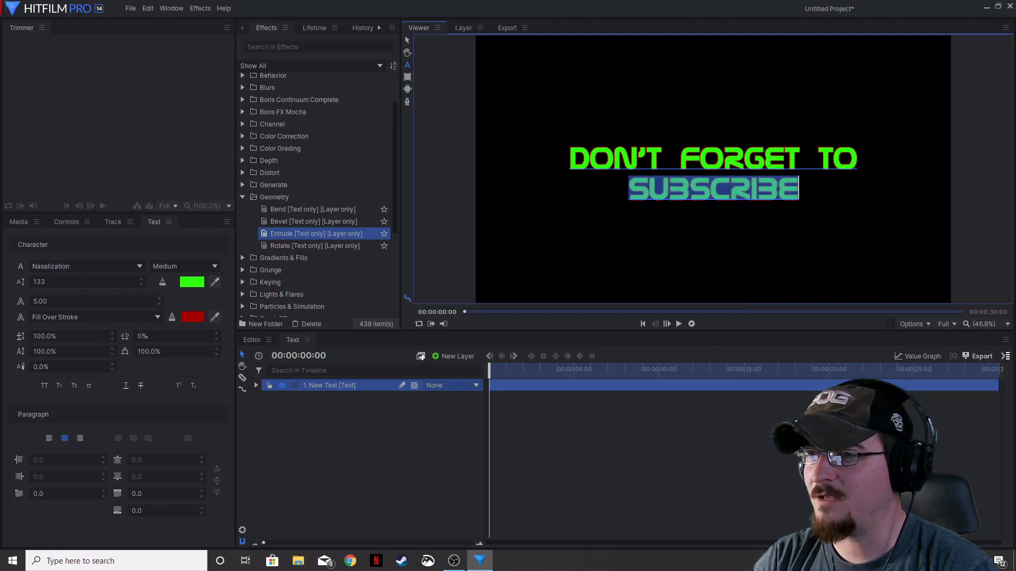
drag(125, 279, 272, 285)
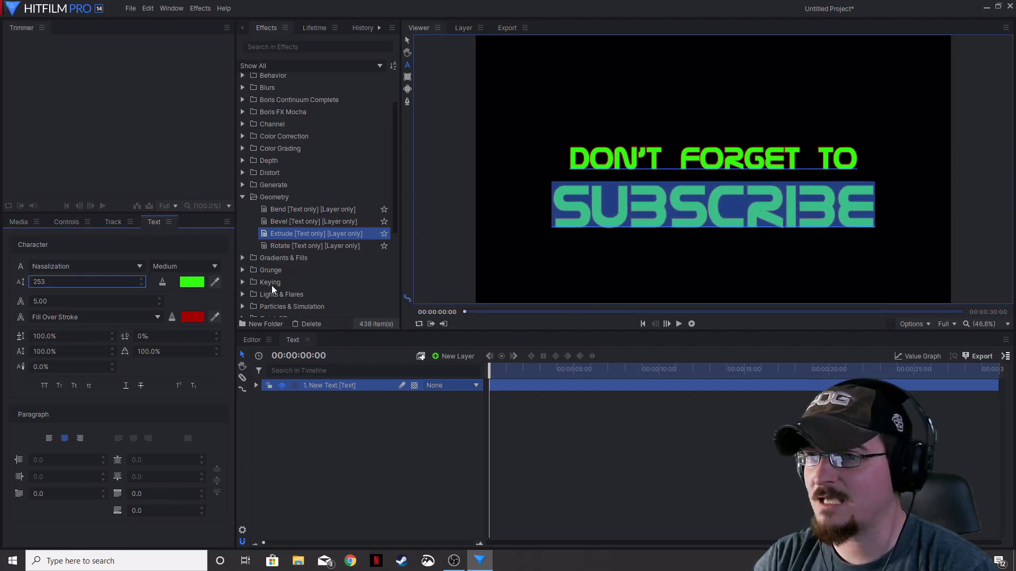
Move the whole text block higher in the frame
click(407, 40)
drag(713, 169, 713, 151)
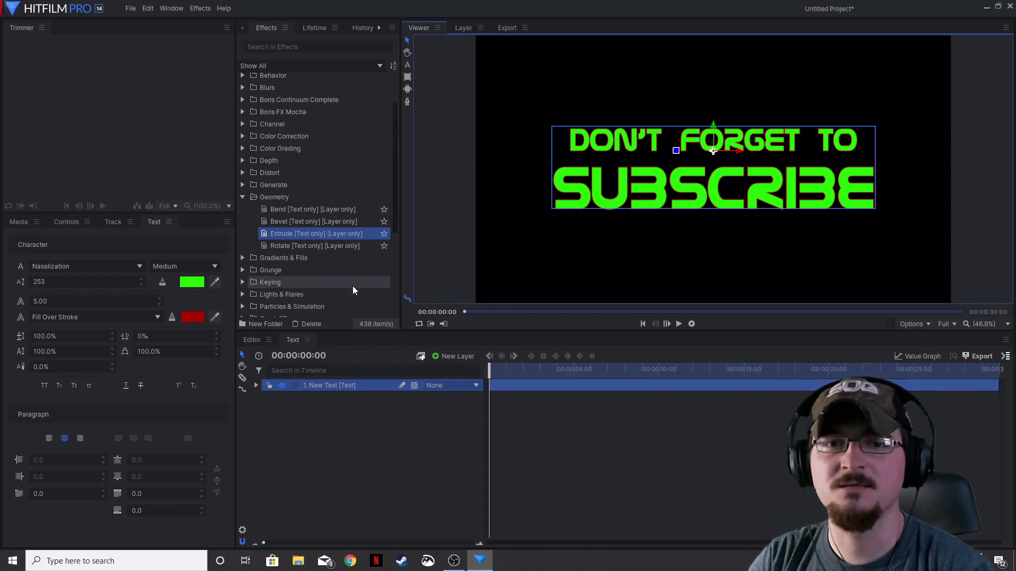
click(60, 301)
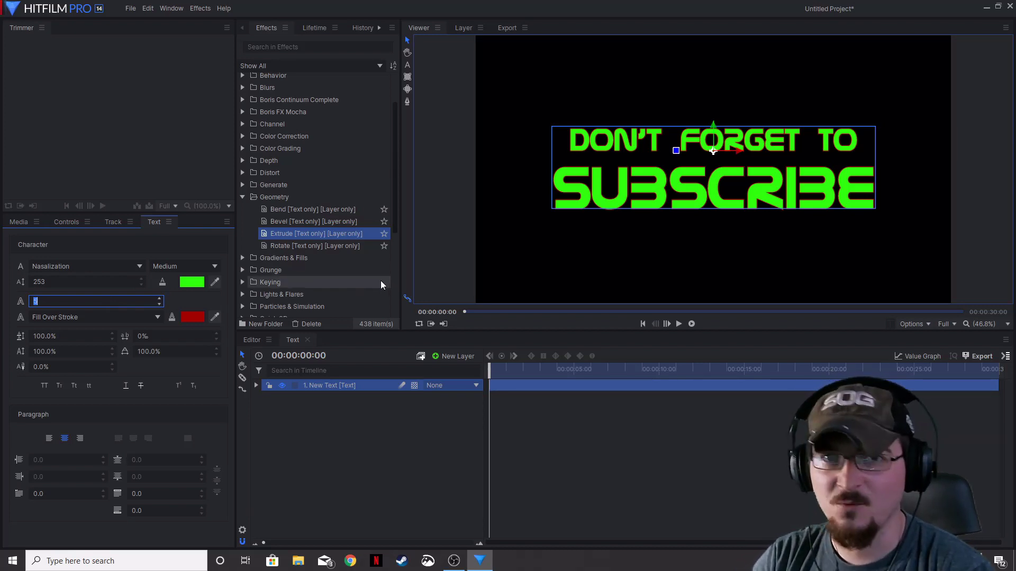
click(254, 404)
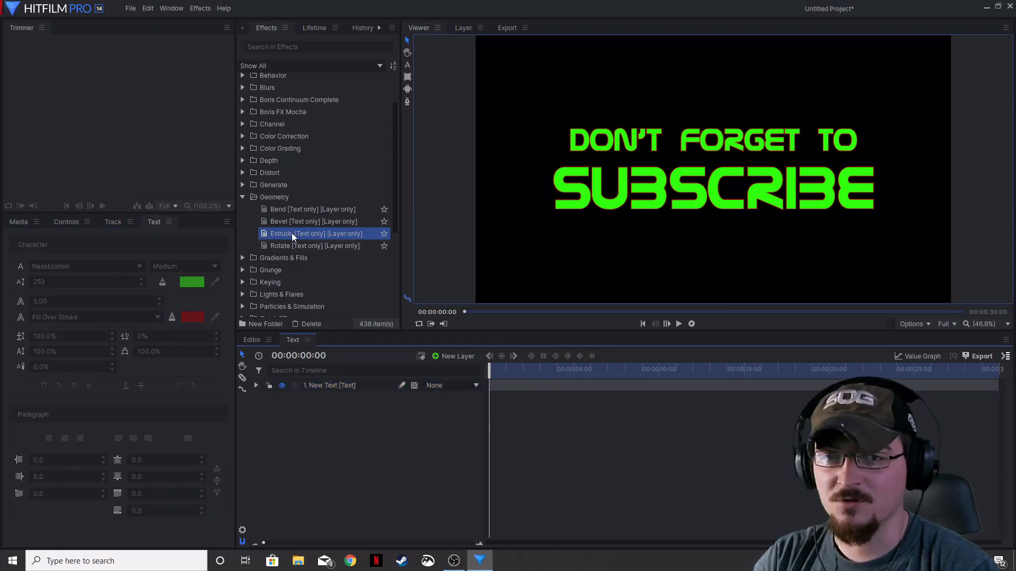
Apply the Extrude geometry effect to the text, keeping Face at Front & Back
drag(291, 233, 329, 386)
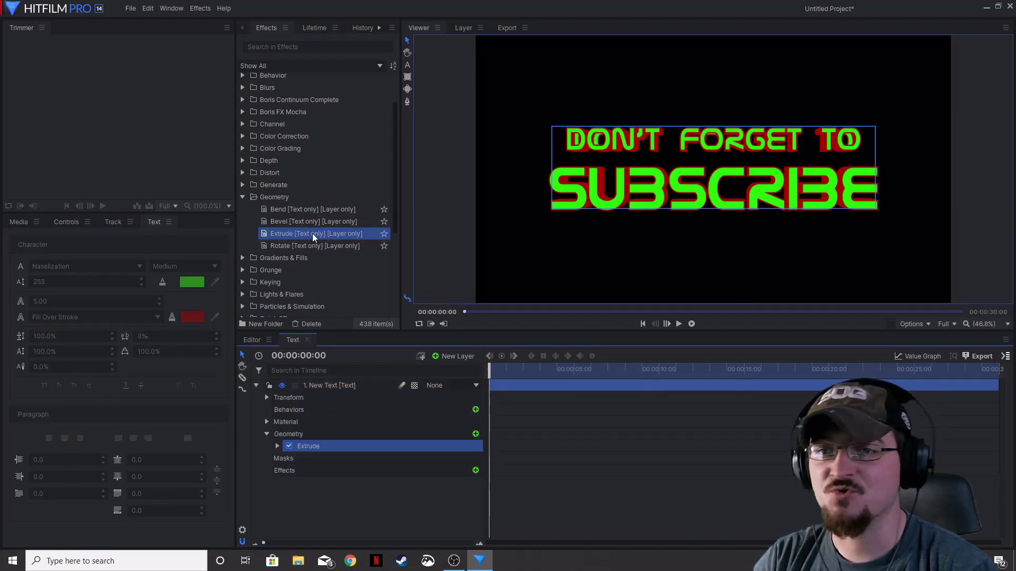
click(67, 223)
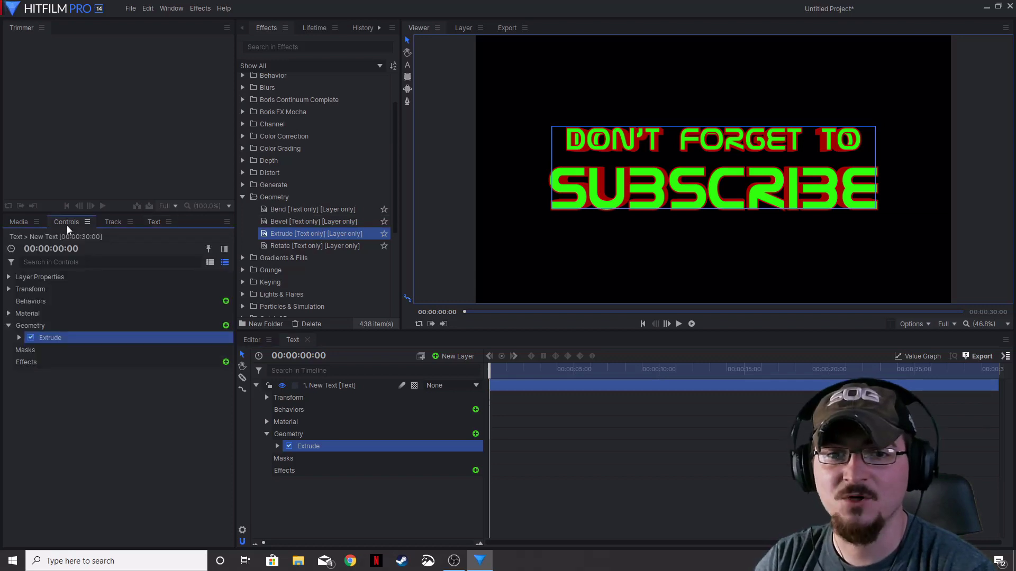
click(19, 338)
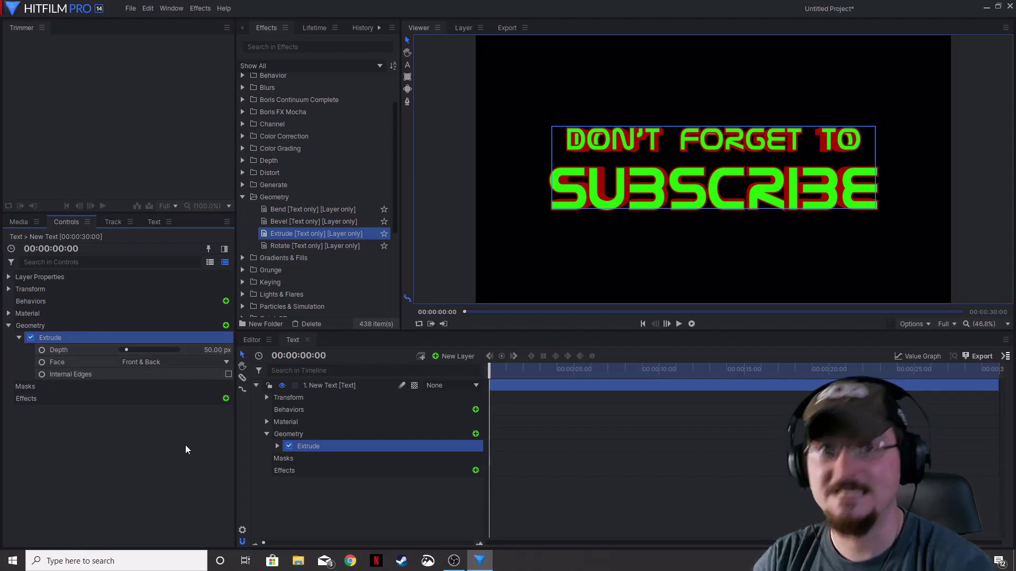
click(166, 363)
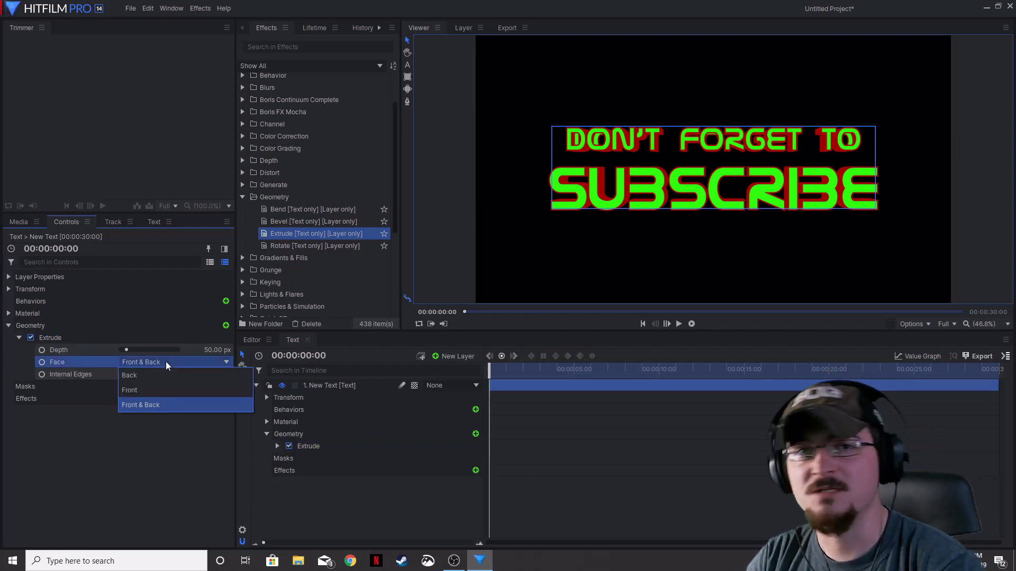
click(157, 427)
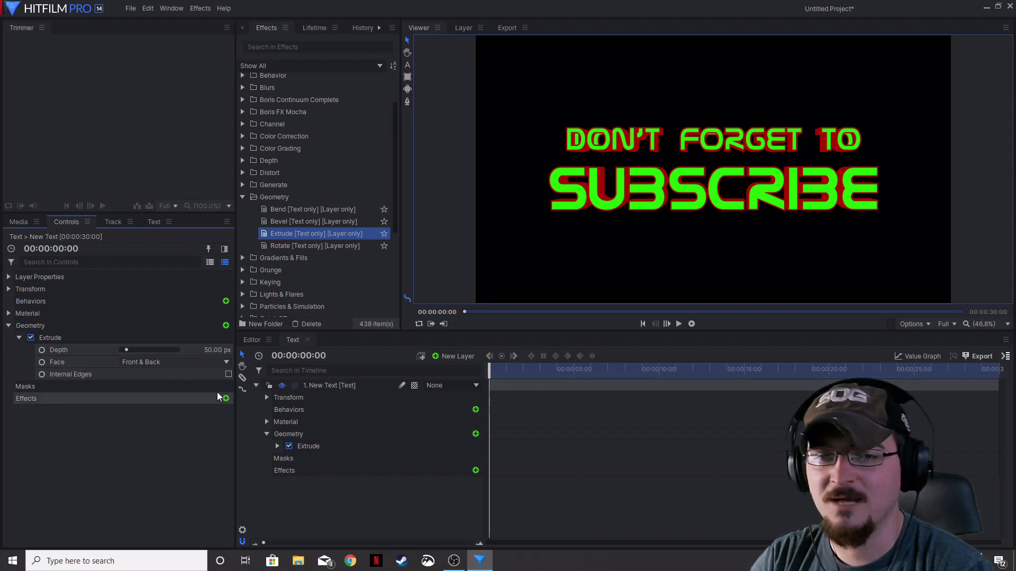
Turn on Internal Edges for the extrusion and fit the frame in the viewer
click(228, 374)
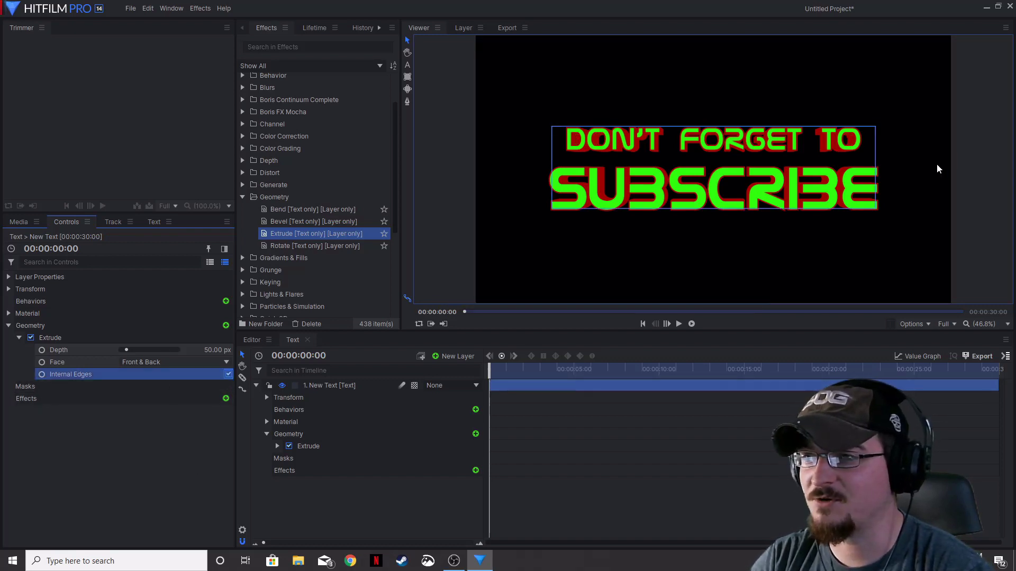
scroll(850, 148, up, 8)
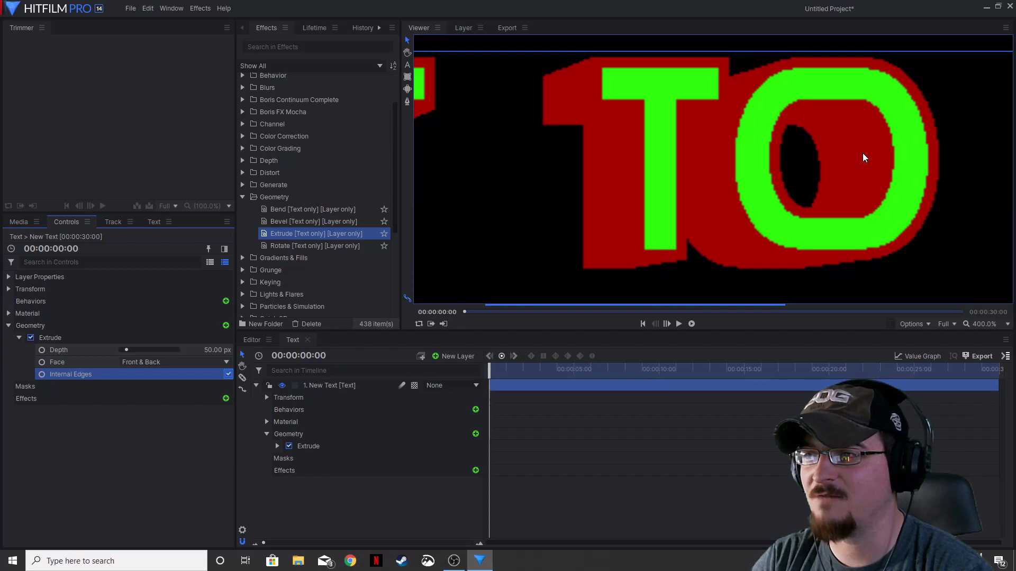
click(229, 373)
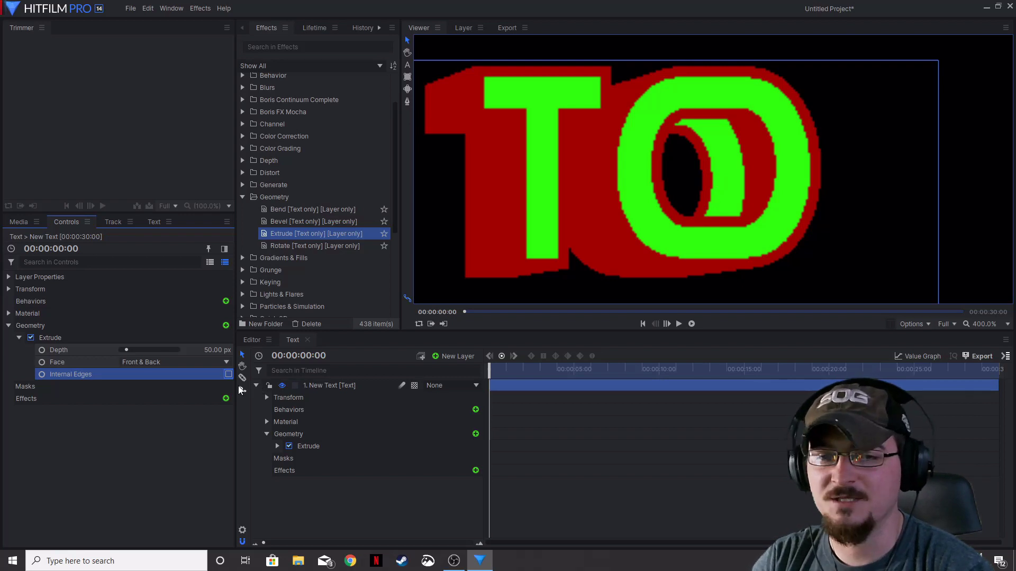
click(229, 374)
scroll(517, 264, down, 5)
scroll(518, 265, down, 2)
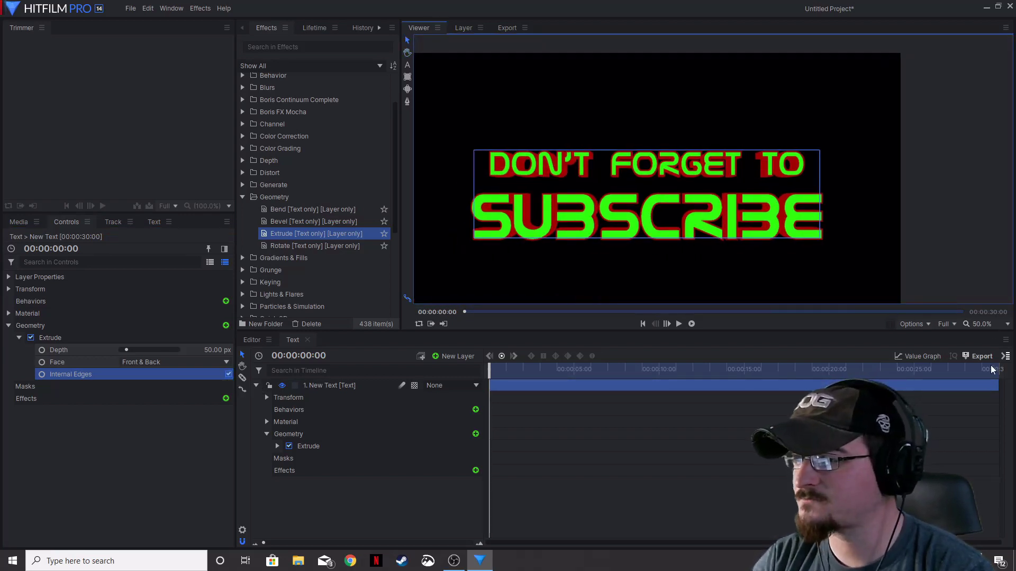
click(1005, 323)
click(989, 492)
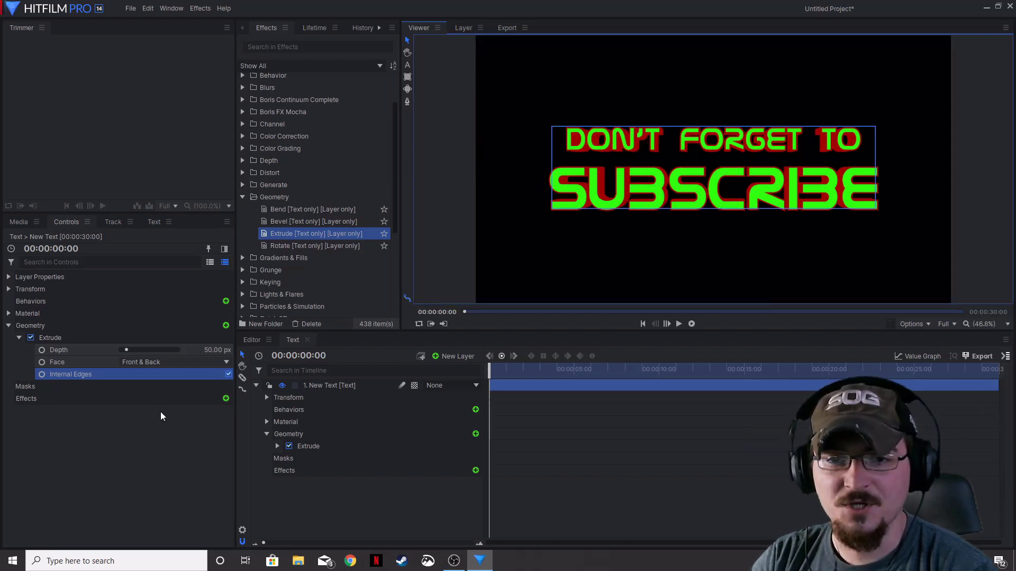
Set the extrusion depth to 20 px and make the text layer a 3D Plane
drag(125, 350, 121, 347)
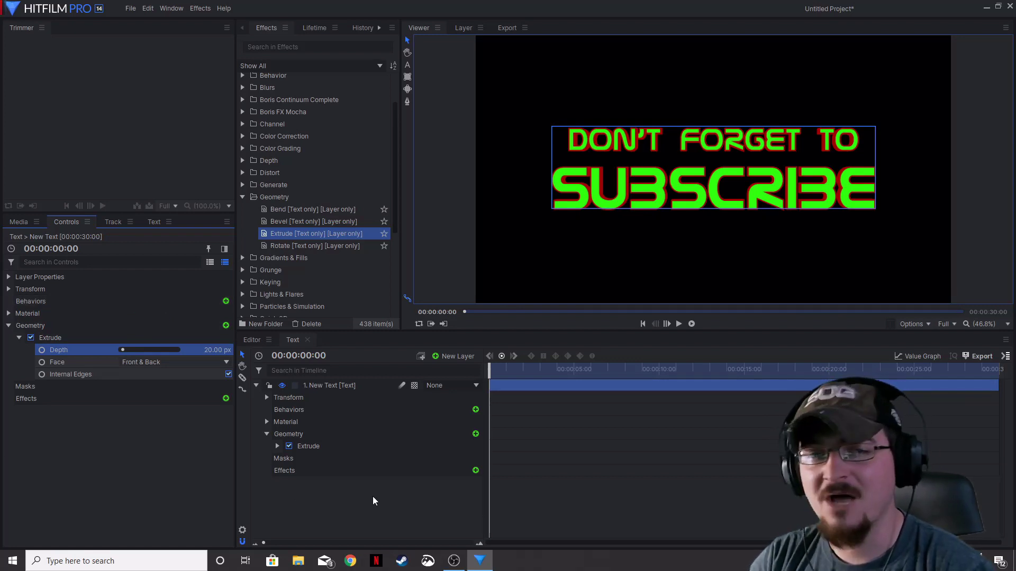
click(414, 387)
click(431, 413)
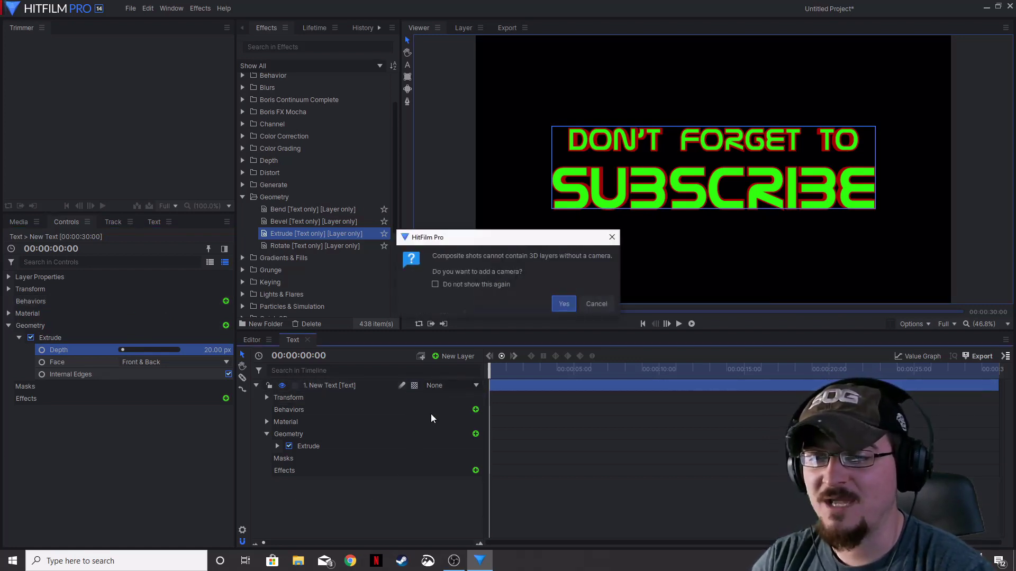
Accept adding a camera and split the viewer into camera and zoomed-out Top views
click(568, 302)
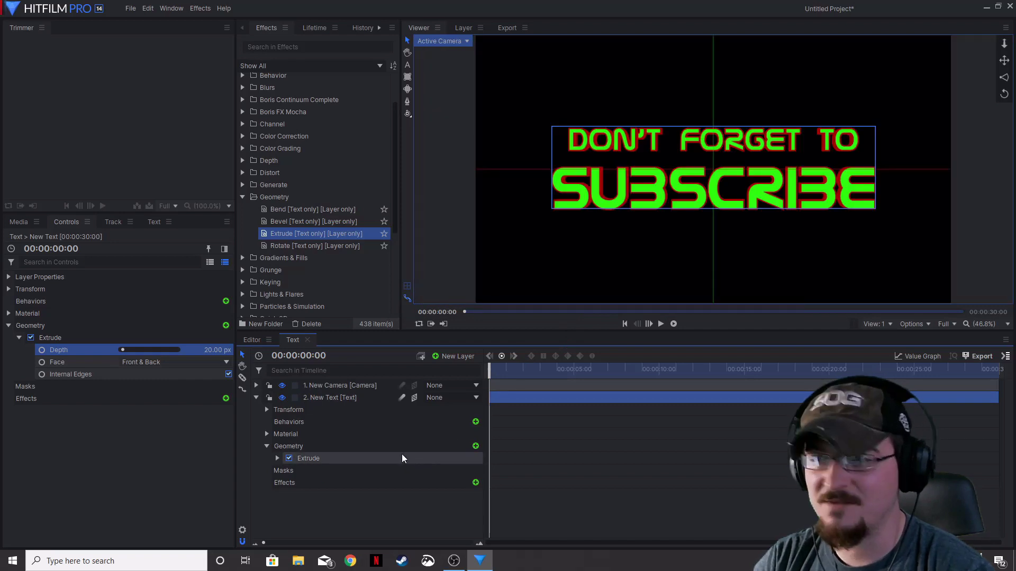
click(888, 324)
click(875, 348)
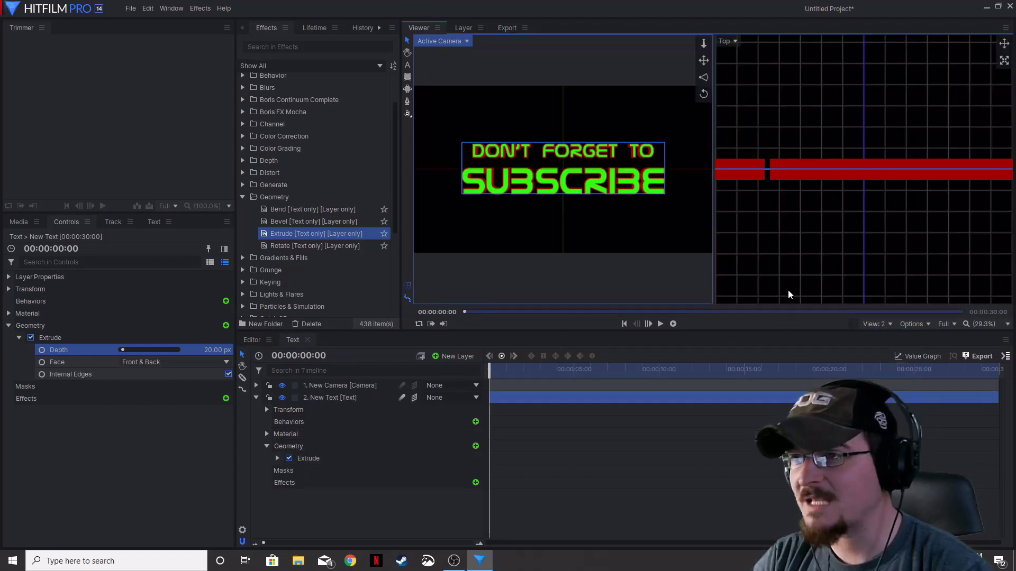
click(830, 218)
scroll(817, 234, down, 5)
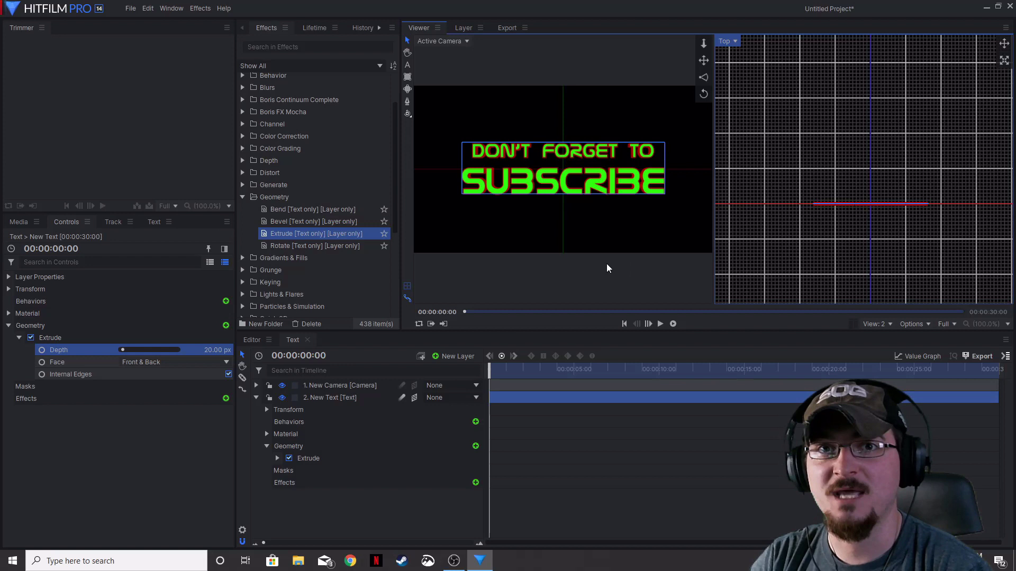
Go back to one viewer pane, set the text layer to 2D and delete New Camera
click(877, 325)
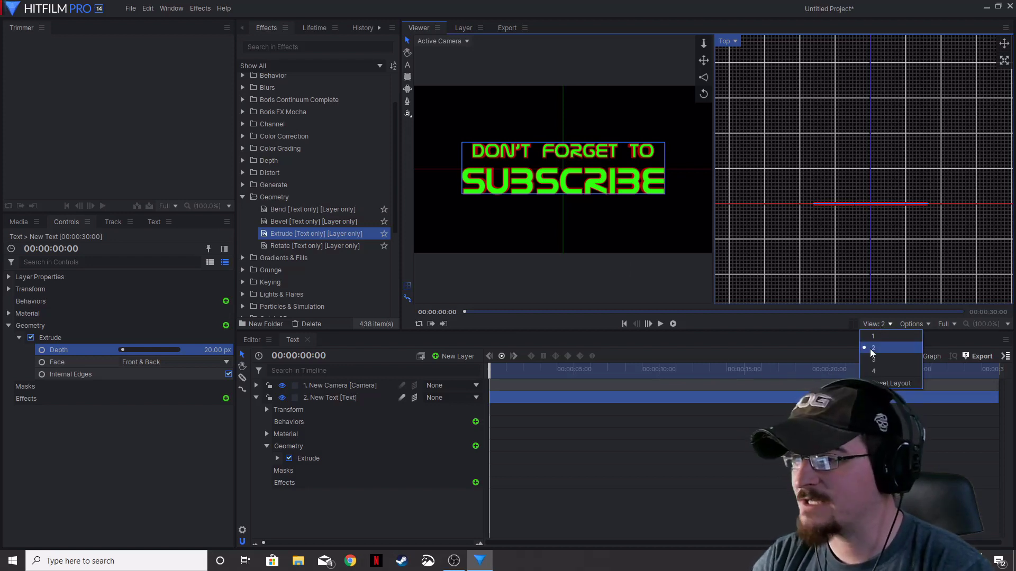
click(889, 345)
click(338, 386)
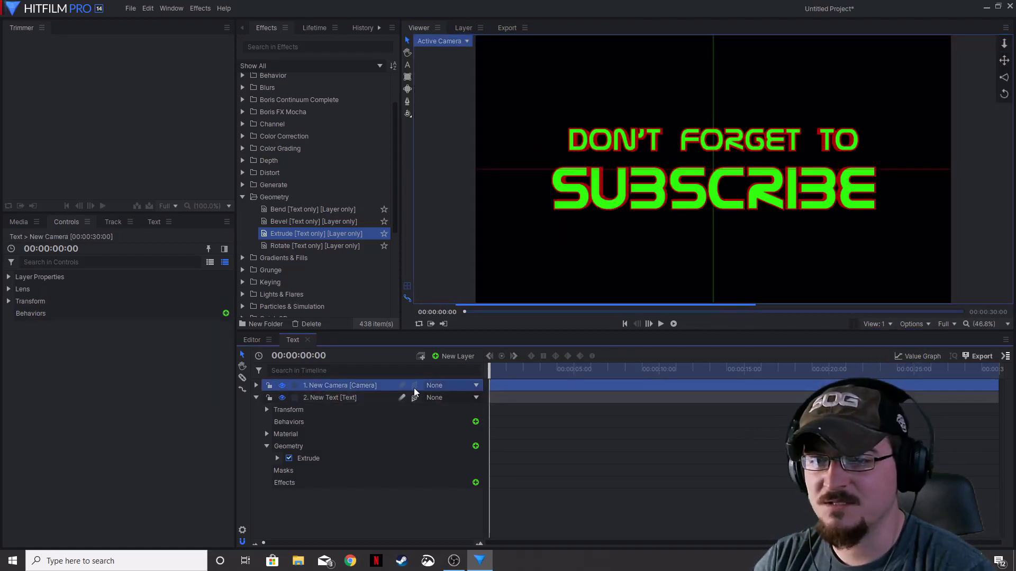
click(351, 397)
click(415, 397)
click(423, 411)
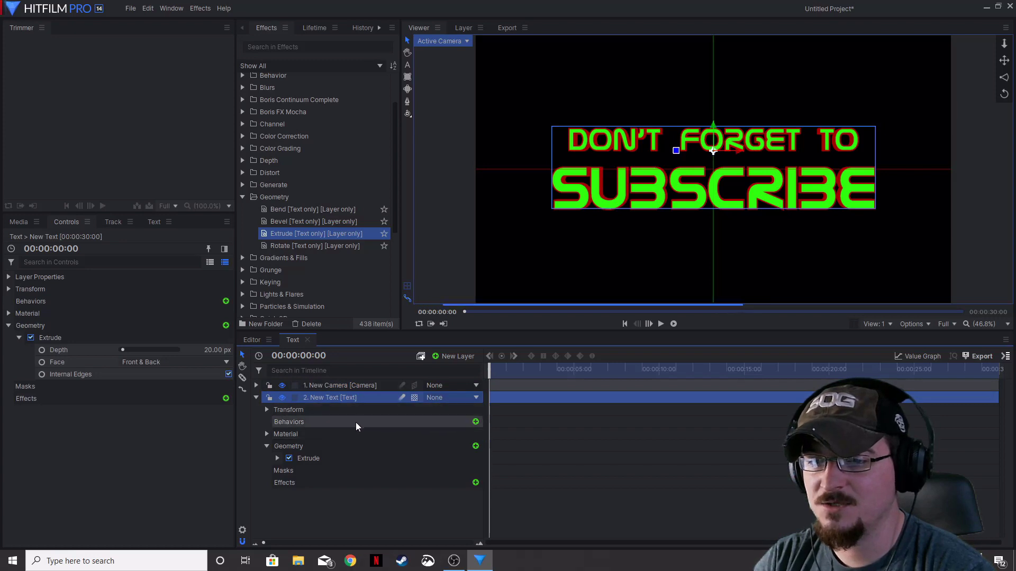
click(356, 385)
key(Delete)
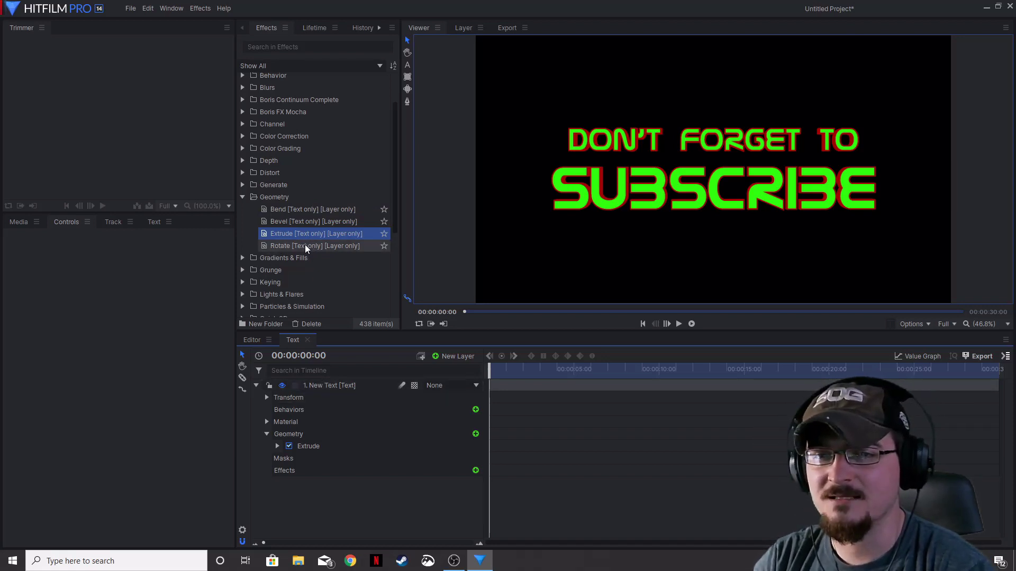
Add Rotate under Extrude, try an X tilt, then undo it back to 0.0
drag(305, 244, 319, 449)
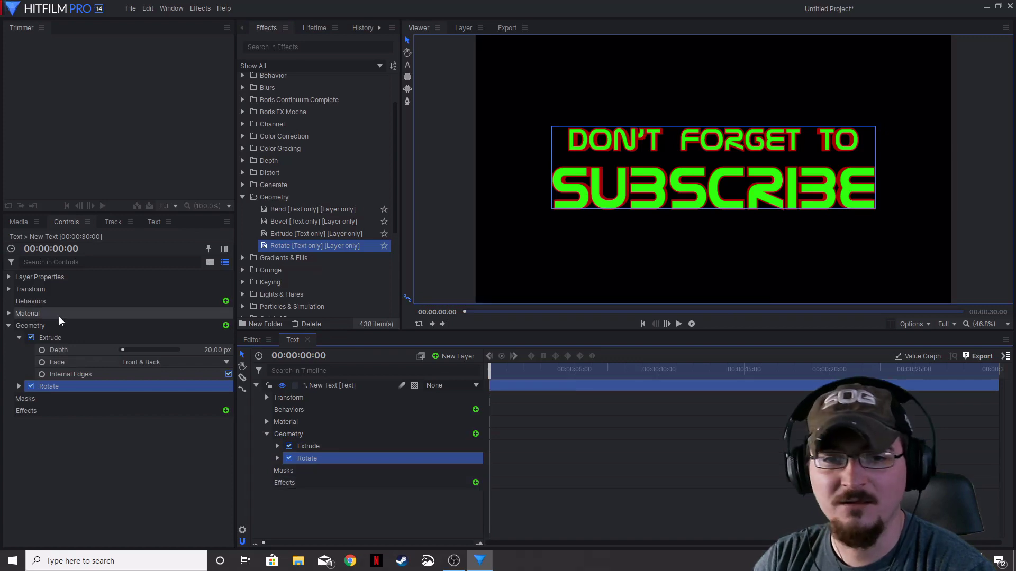
click(20, 387)
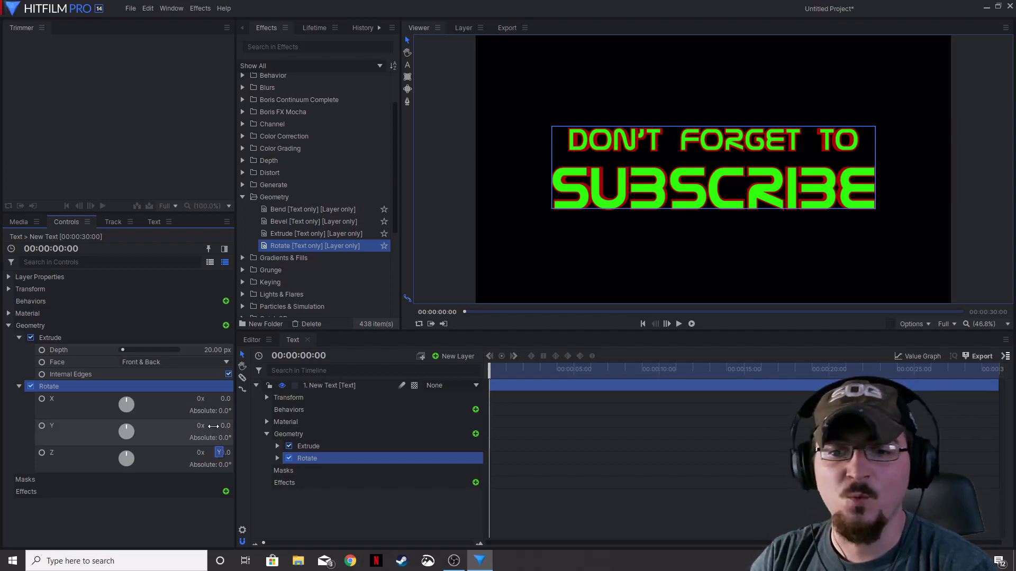
drag(225, 399, 258, 399)
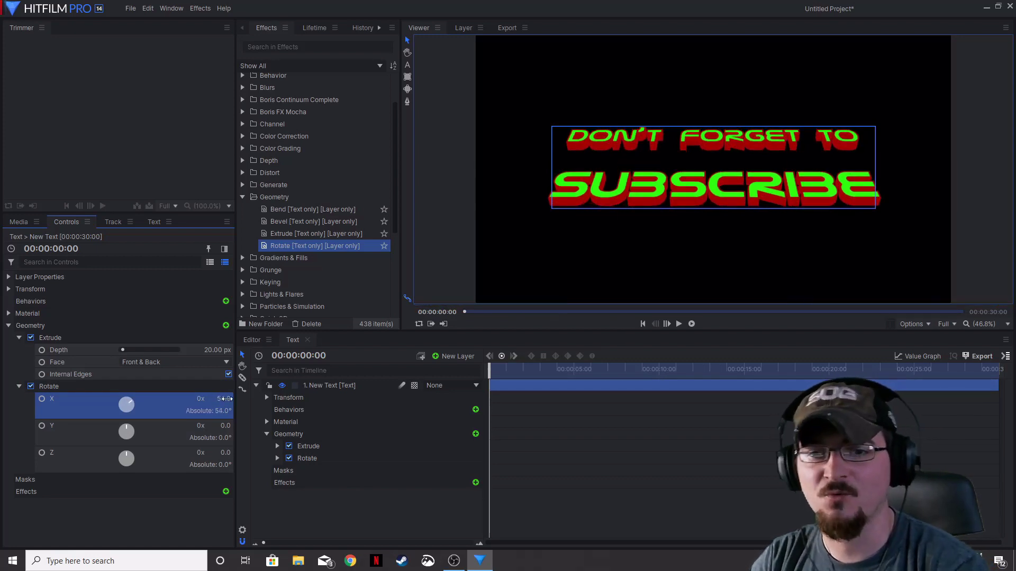
key(ctrl+z)
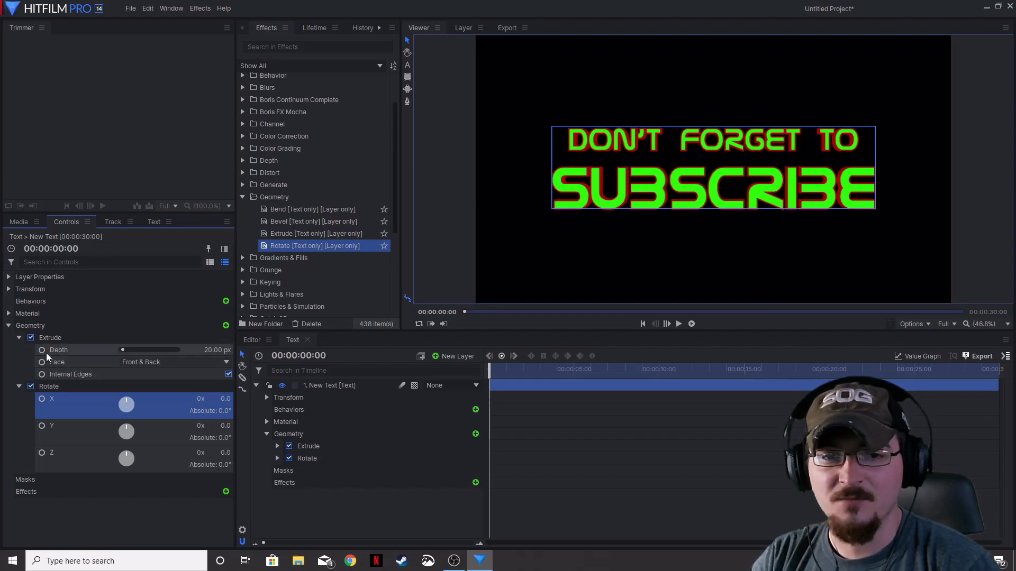
Disable Extrude and set the Rotate Z value to -44.0
click(31, 338)
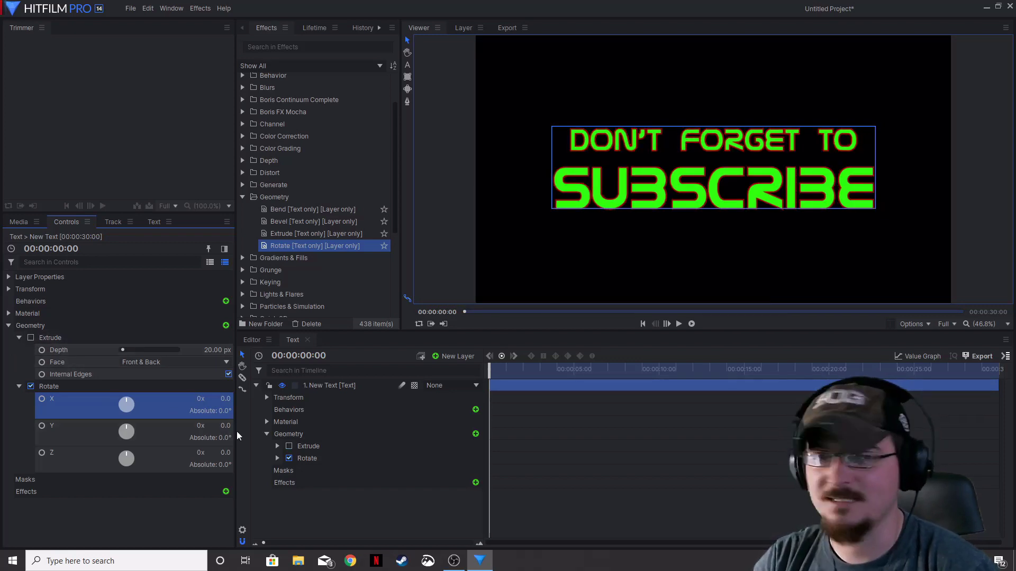
drag(224, 425, 205, 452)
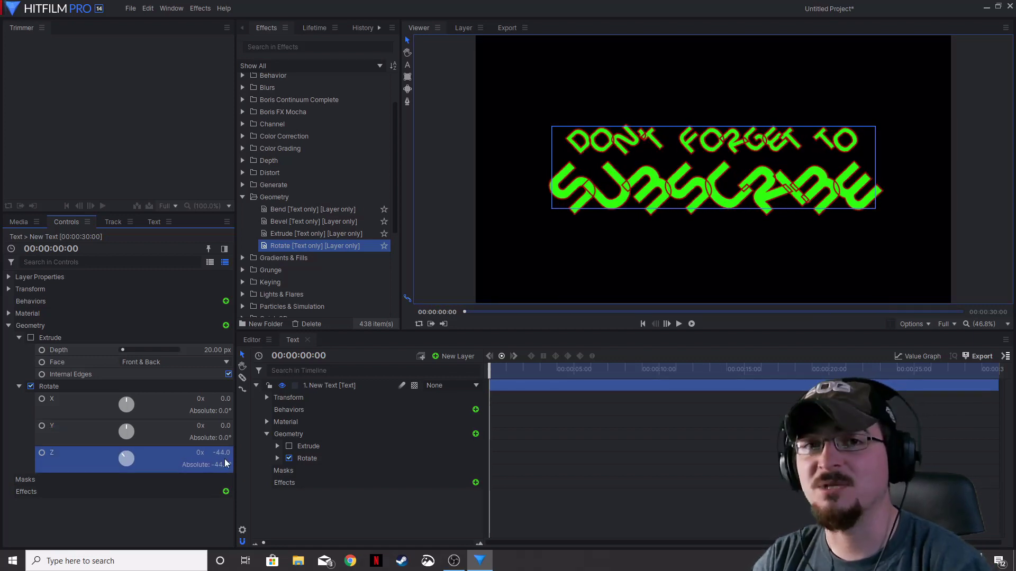
drag(317, 470, 228, 464)
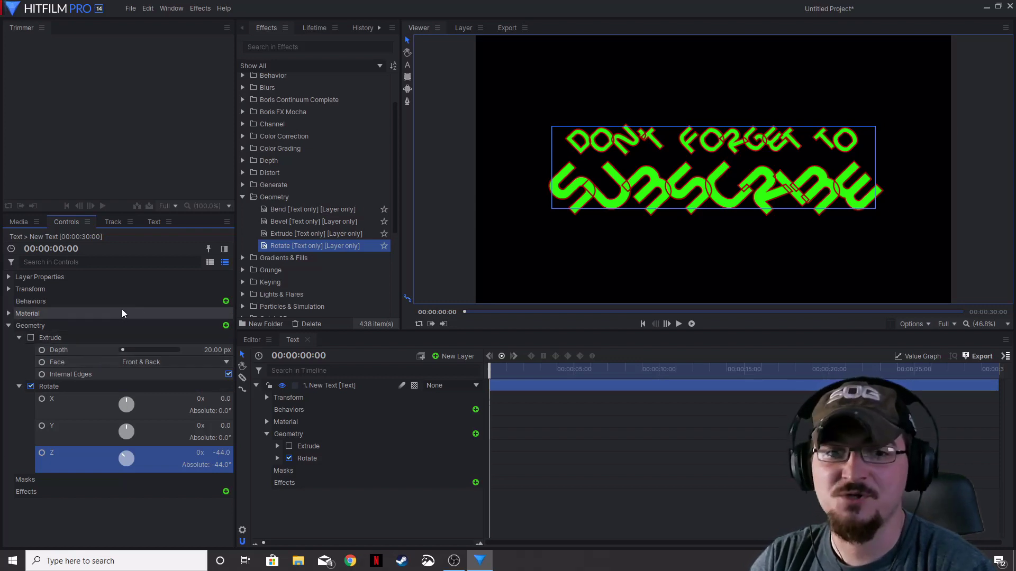
Disable Rotate and apply the Bend effect, giving a 32.8° curve
click(31, 387)
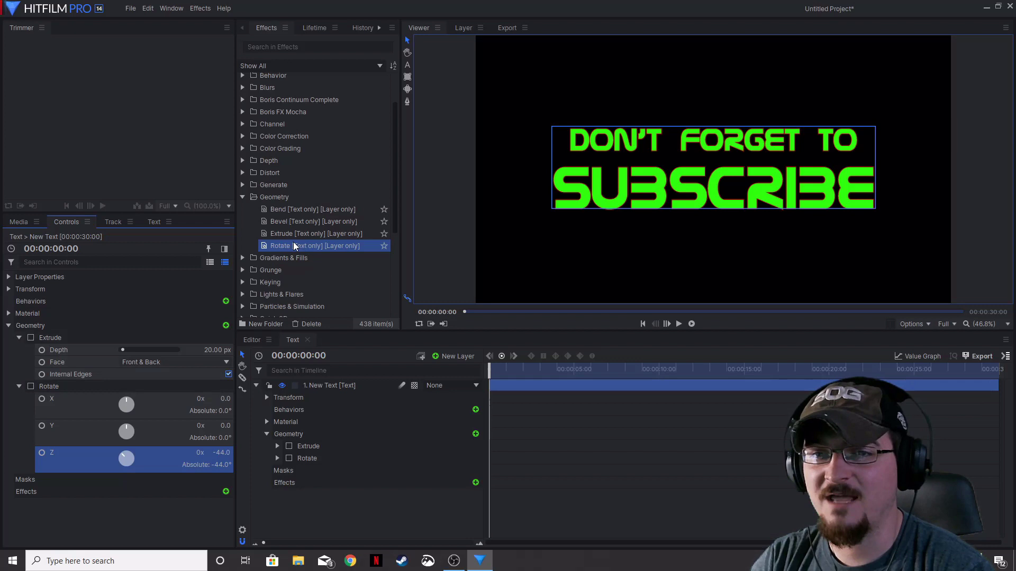
drag(300, 209, 336, 388)
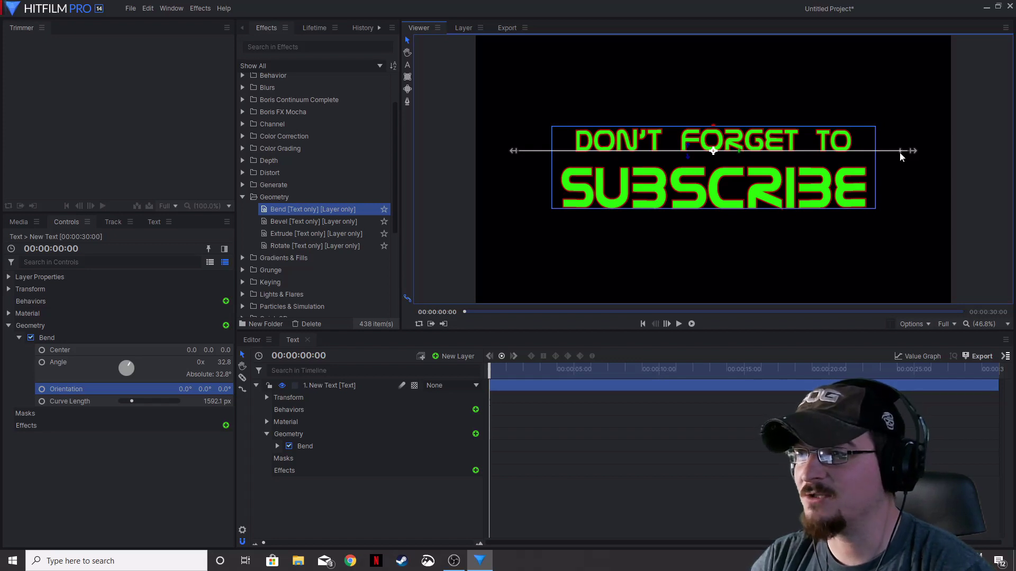
Drag the Bend handles to warp the text along a tilted line: angle 250.1°, orientation 347.4°
drag(900, 154, 846, 160)
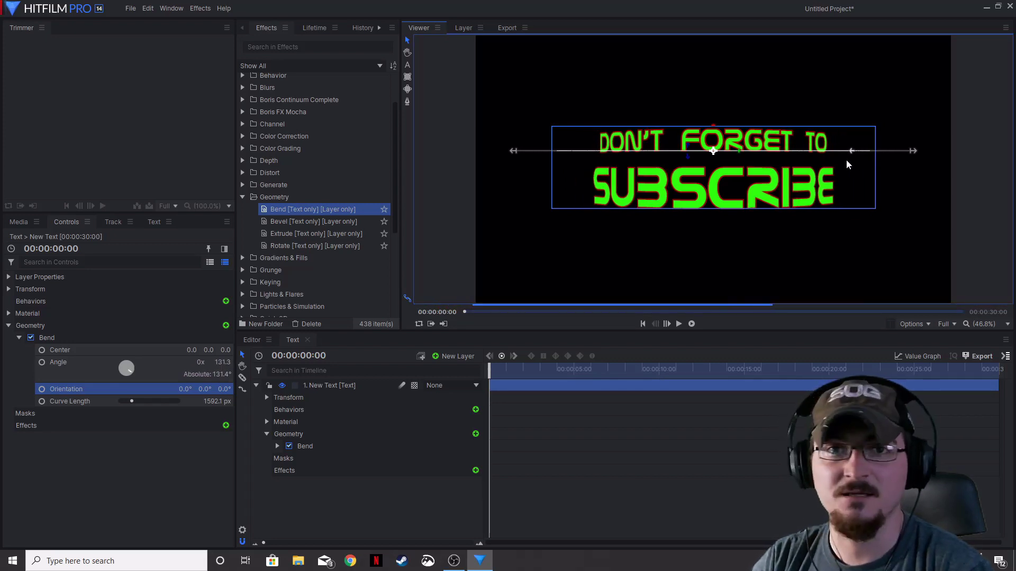
mouse_move(912, 153)
mouse_down()
mouse_move(888, 153)
mouse_move(975, 155)
mouse_move(922, 155)
mouse_up()
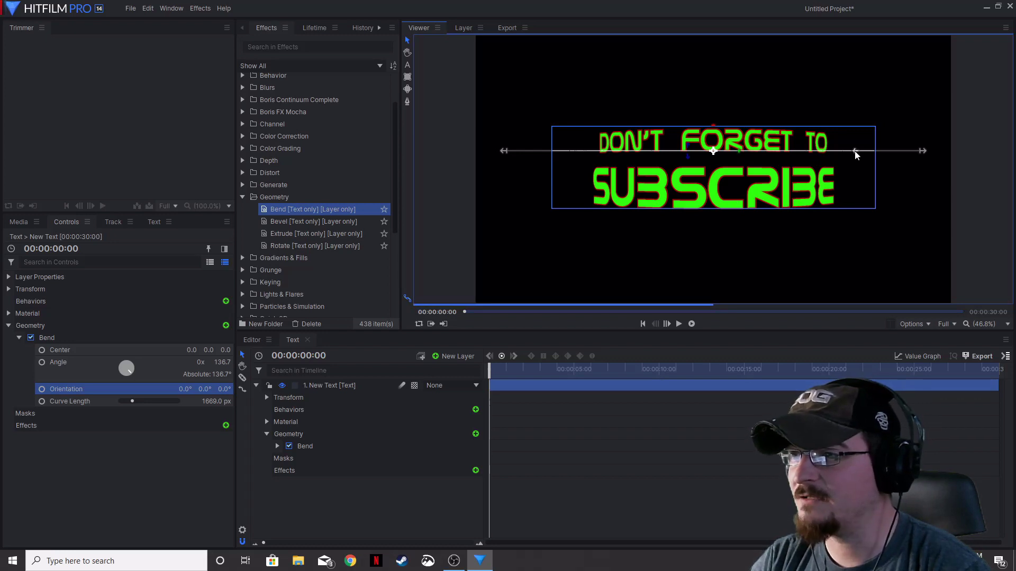
drag(855, 154, 895, 177)
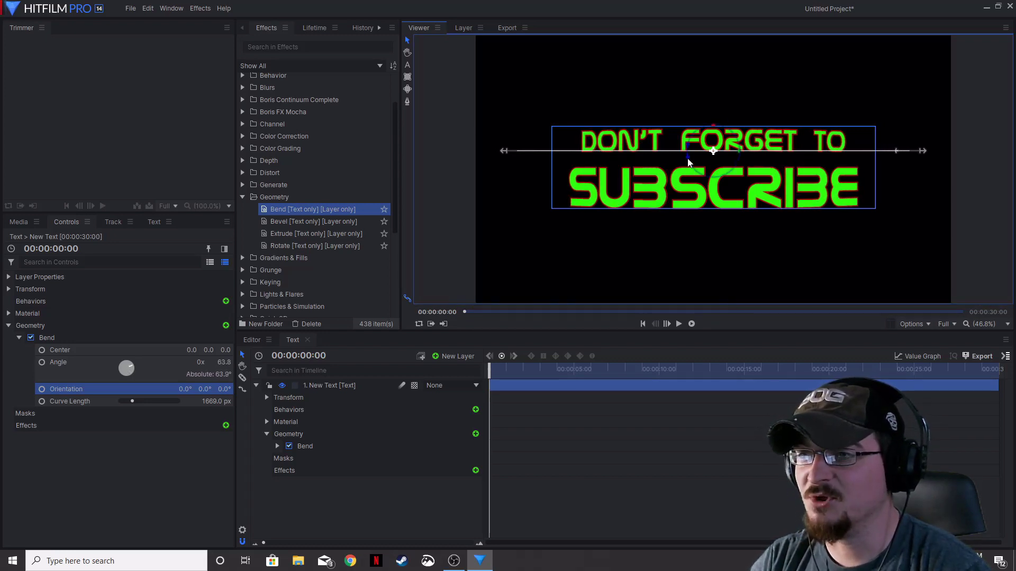
mouse_move(689, 163)
mouse_down()
mouse_move(688, 136)
mouse_move(691, 166)
mouse_move(685, 145)
mouse_up()
drag(904, 221, 787, 169)
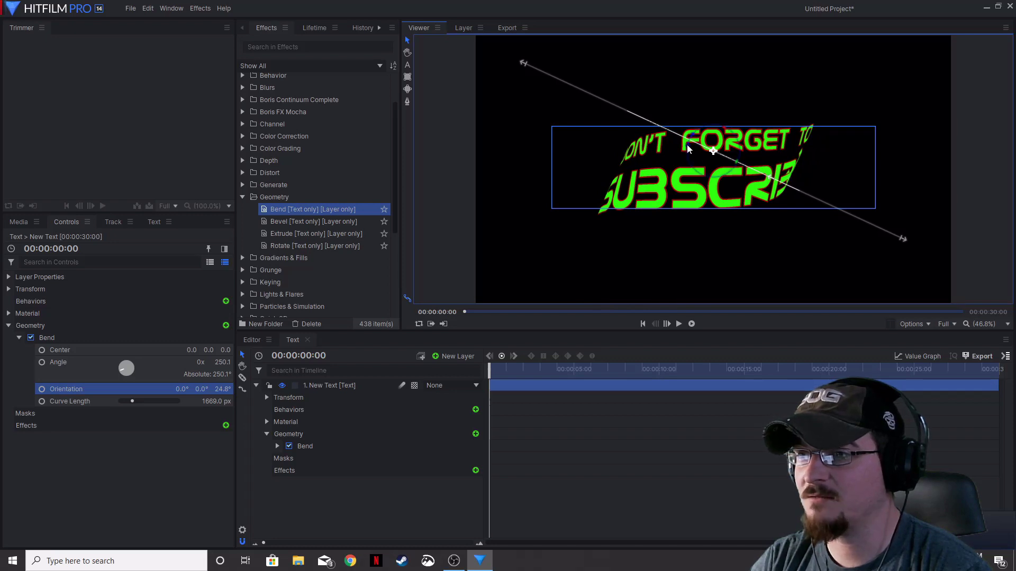
mouse_move(686, 148)
mouse_down()
mouse_move(702, 183)
mouse_move(689, 145)
mouse_move(690, 166)
mouse_up()
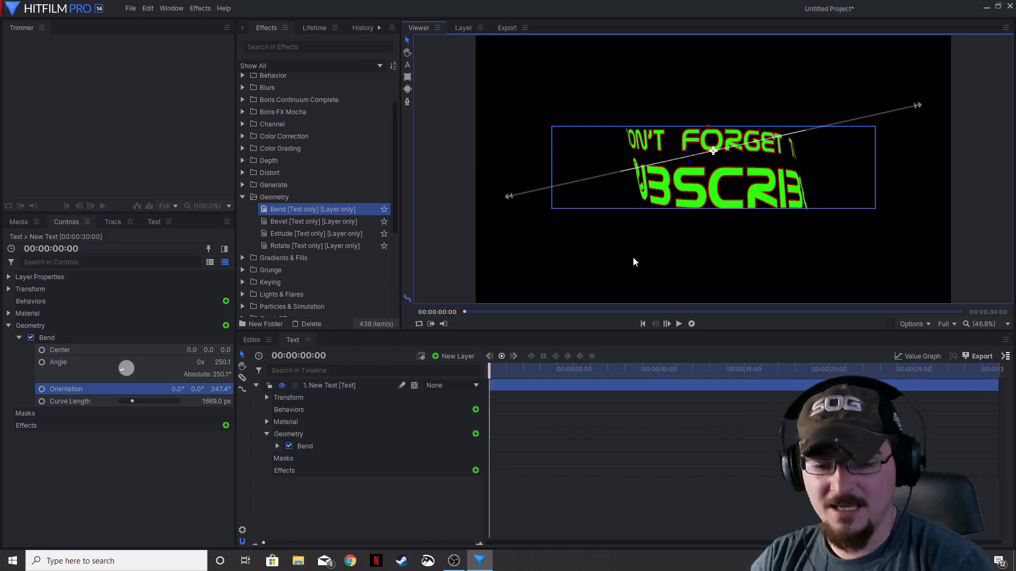
Undo the last bend change, then set Bend Orientation Z and Angle both to 0
key(ctrl+z)
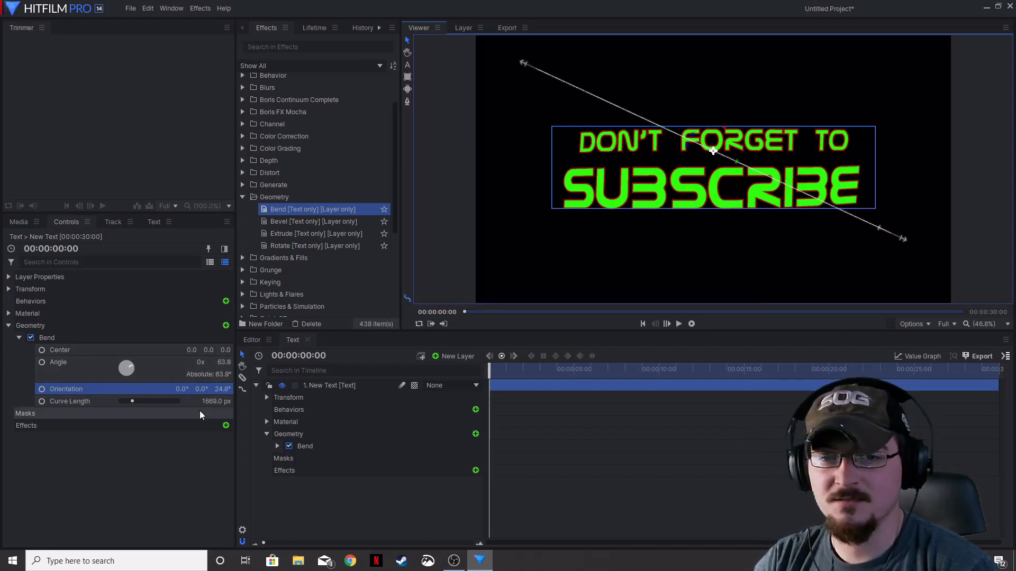
click(224, 389)
text(0)
key(Return)
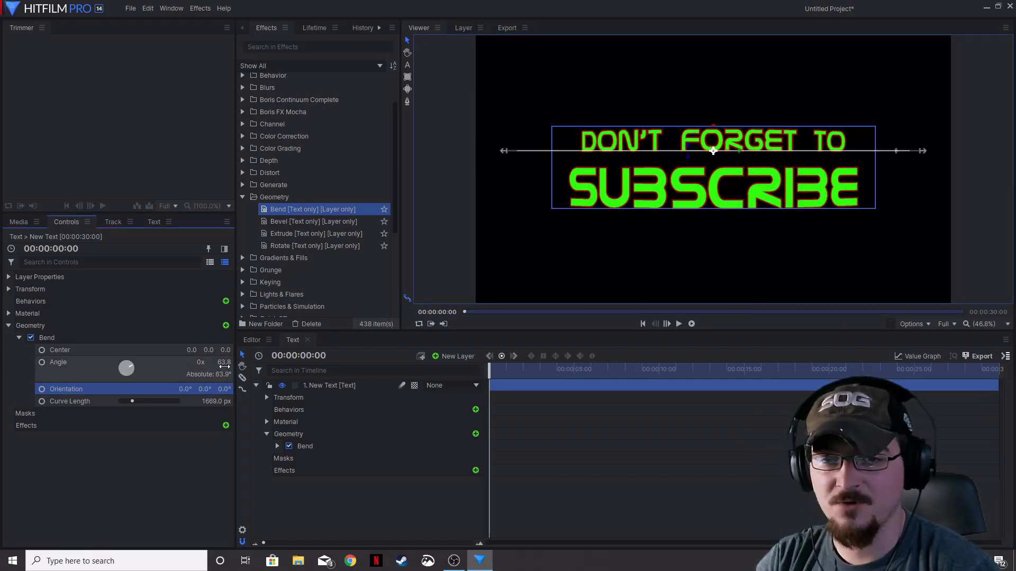
click(223, 366)
text(0)
key(Return)
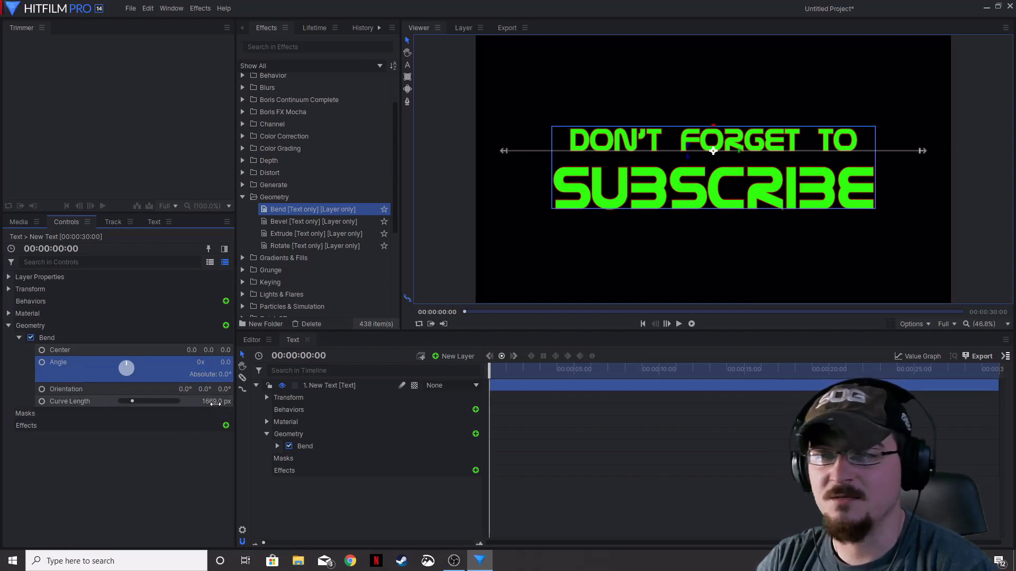
Set Bend Orientation X to 19° and curve length to 2087 px, then arch the text to a 175.5° angle
drag(214, 403, 199, 403)
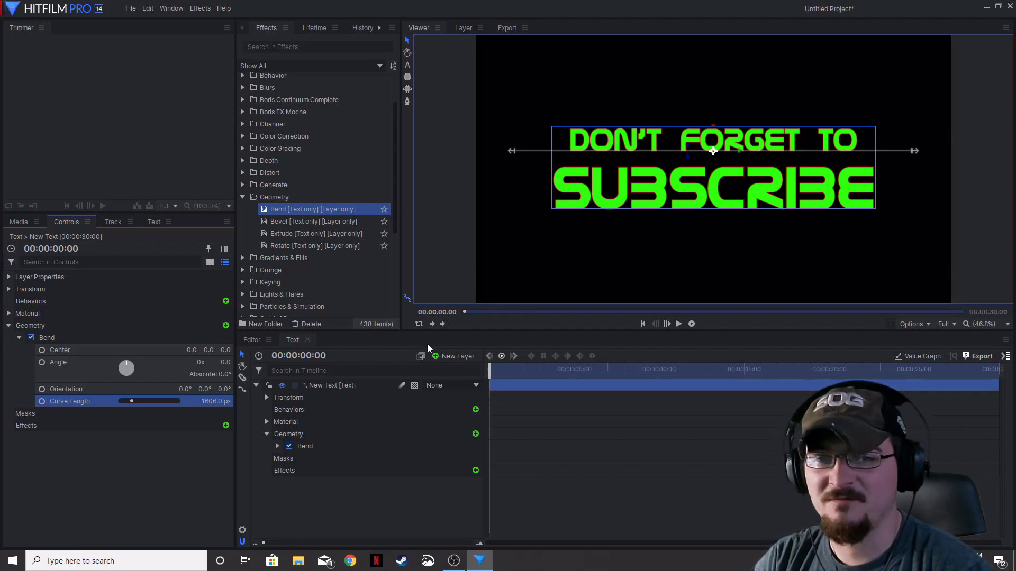
drag(183, 389, 897, 174)
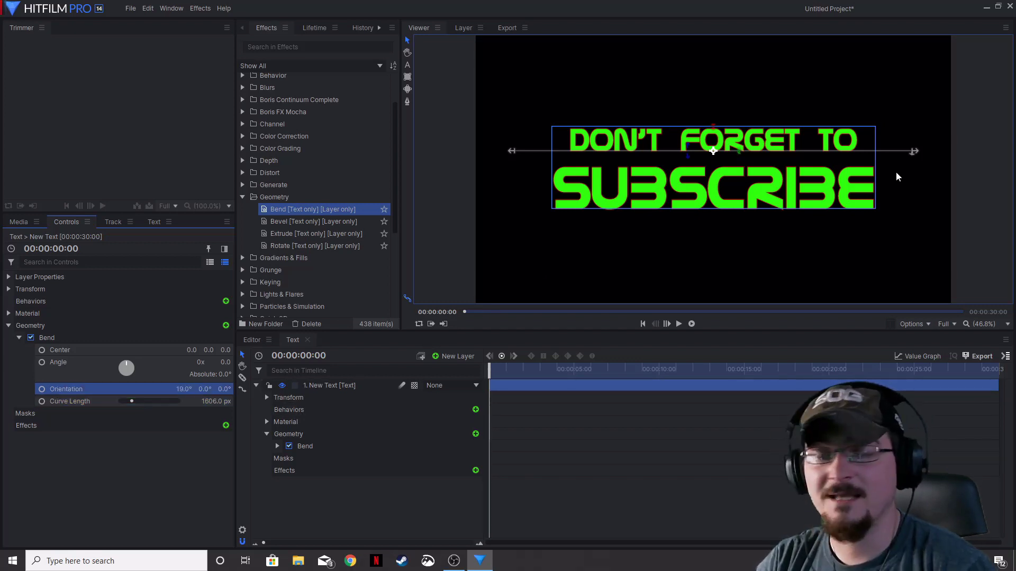
scroll(908, 153, up, 3)
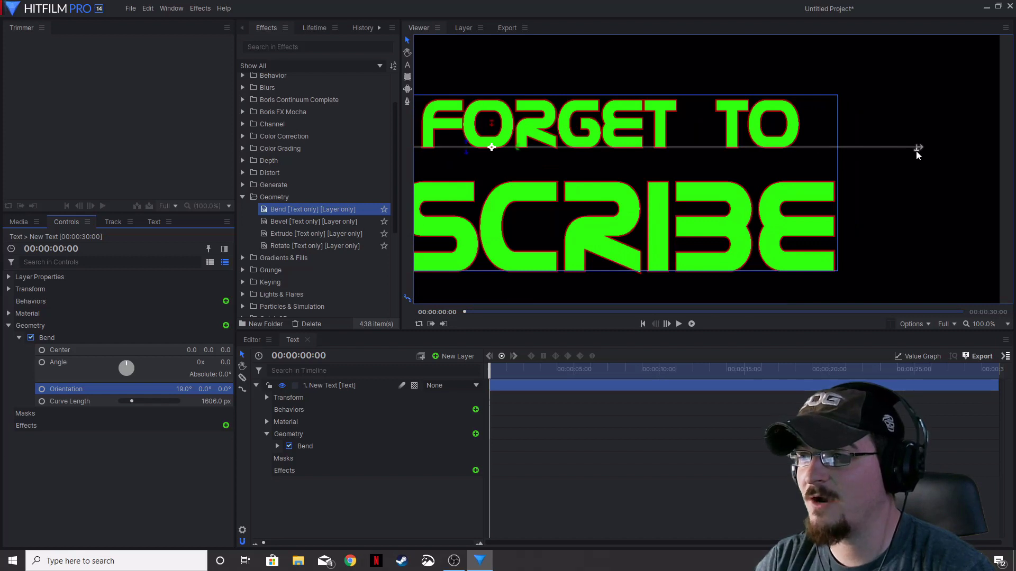
scroll(917, 154, down, 3)
drag(933, 143, 911, 208)
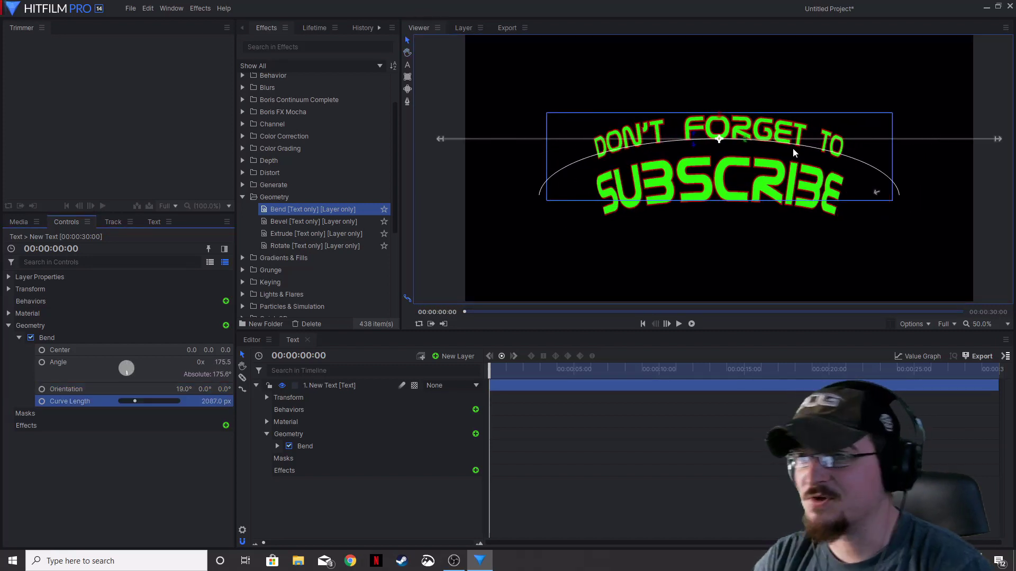